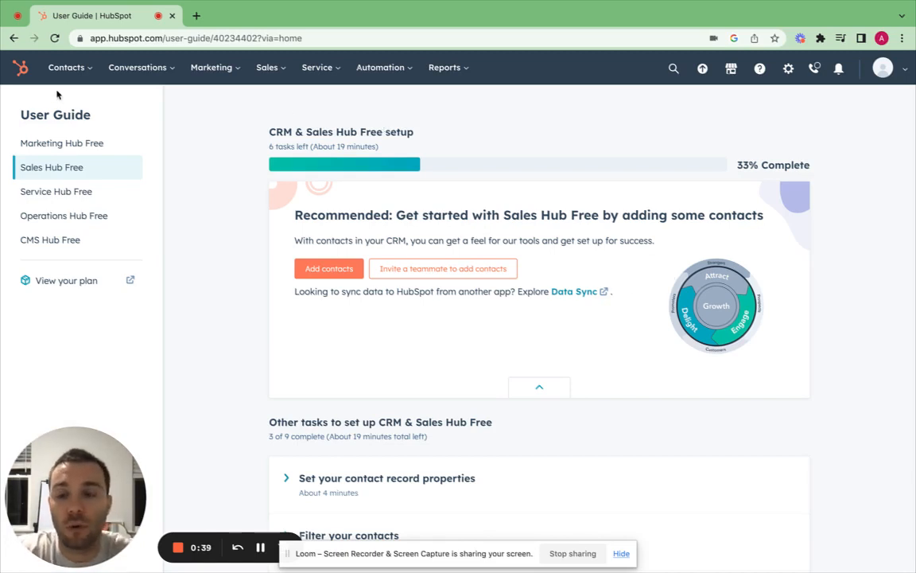
- Show the All contacts list of 22 records and start a new contact
mouse_move(72, 72)
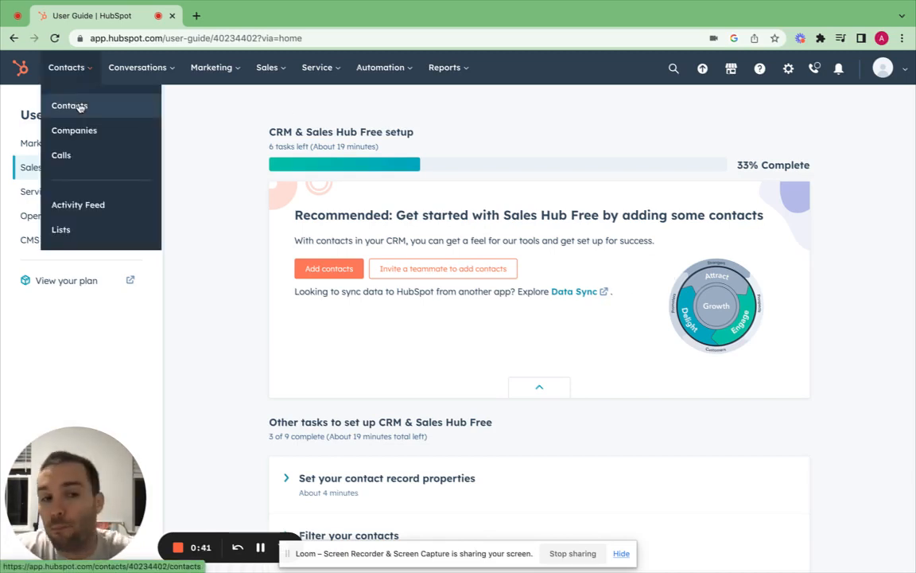
left_click(79, 108)
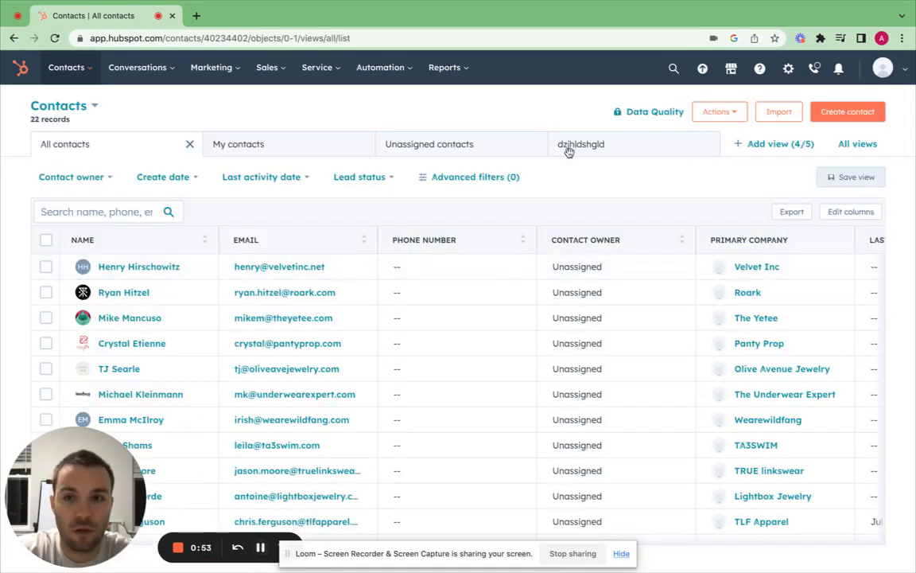
left_click(66, 72)
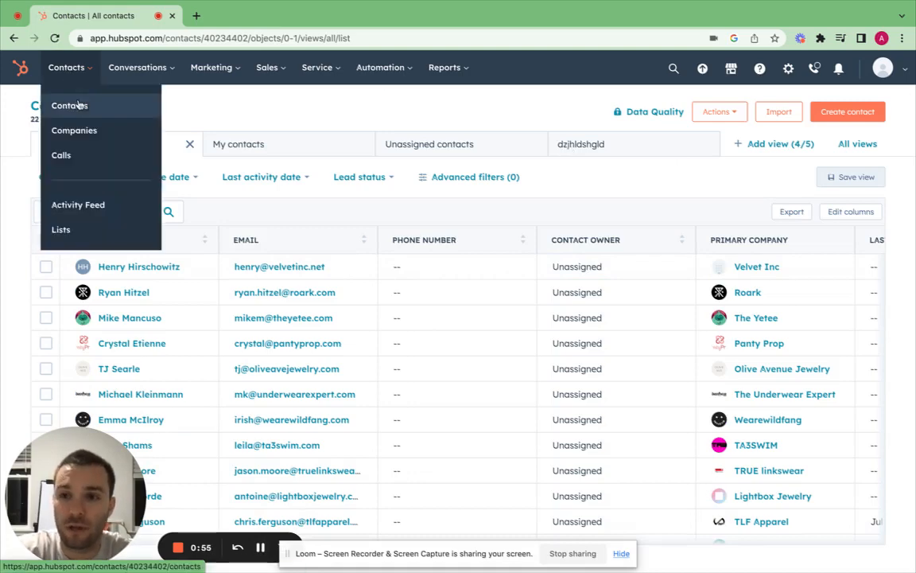
left_click(862, 112)
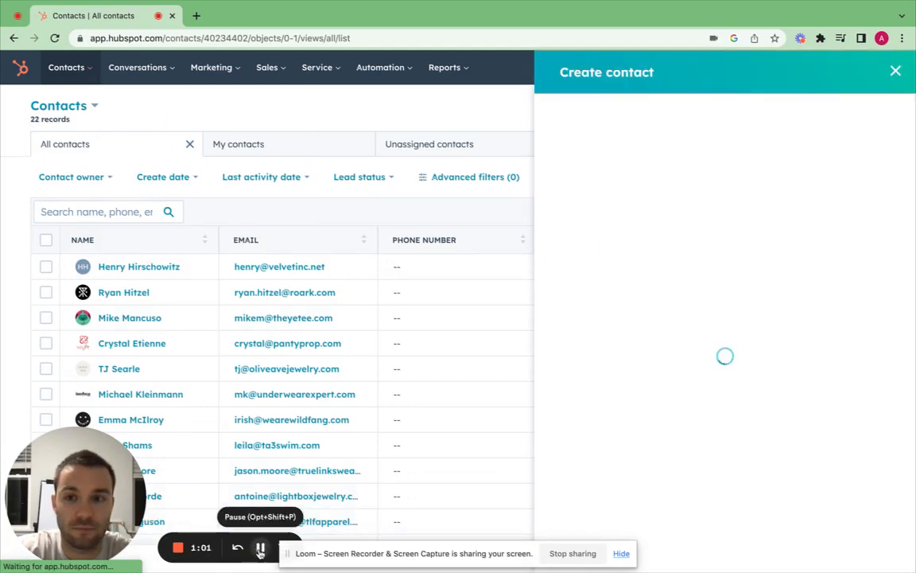
- Enter an initial email, first name and last name for the new contact
left_click(616, 181)
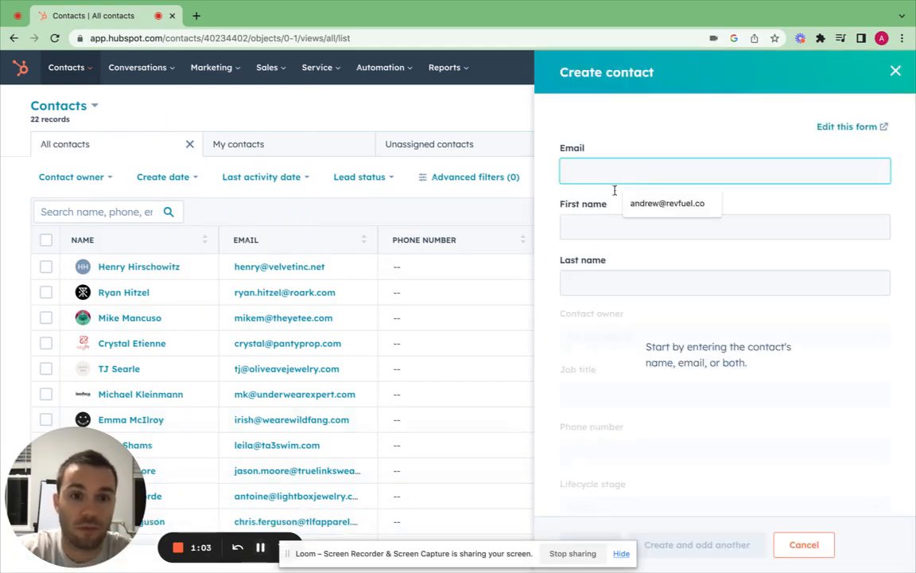
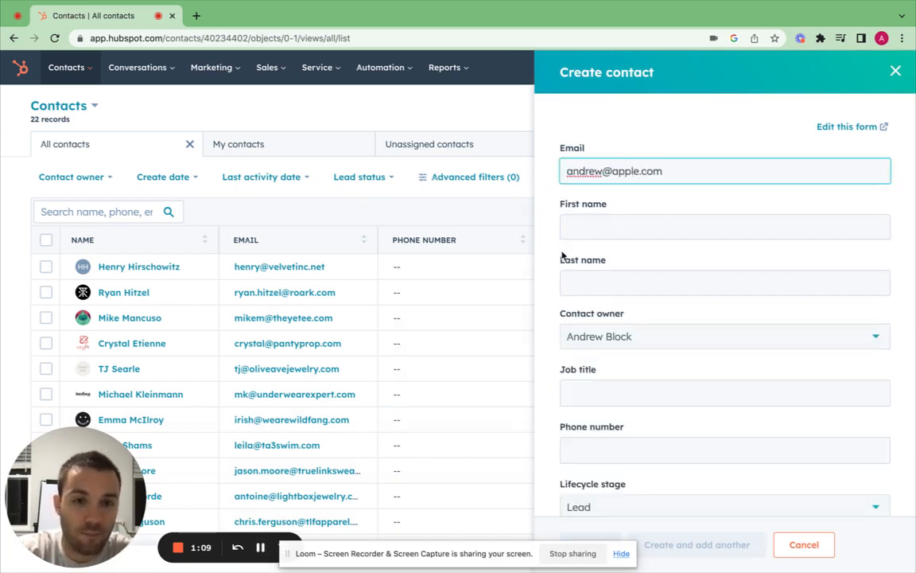
left_click(583, 232)
key("Tab")
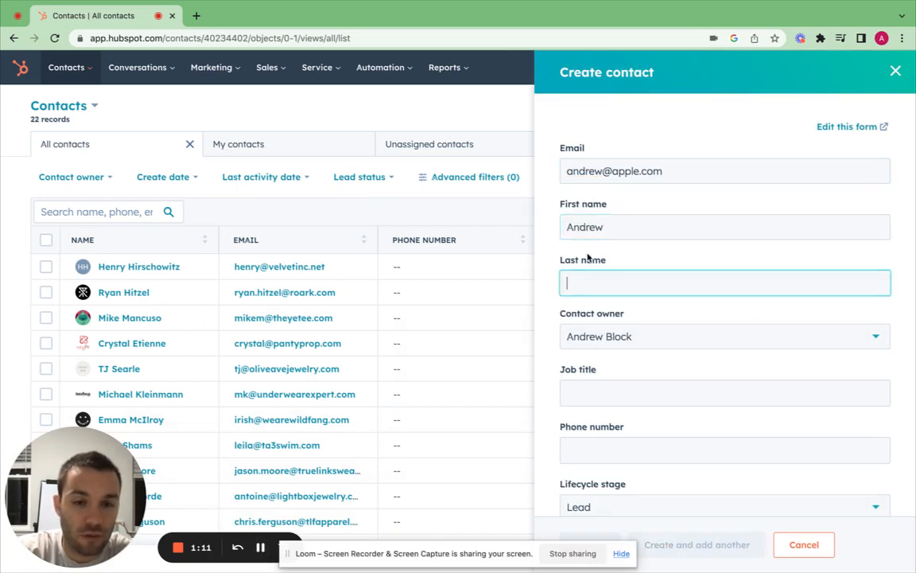
- Replace the email with a tesla.com address and change the first and last names
mouse_move(621, 226)
left_mouse_down()
mouse_move(582, 226)
mouse_move(610, 165)
left_mouse_up()
double_click(606, 170)
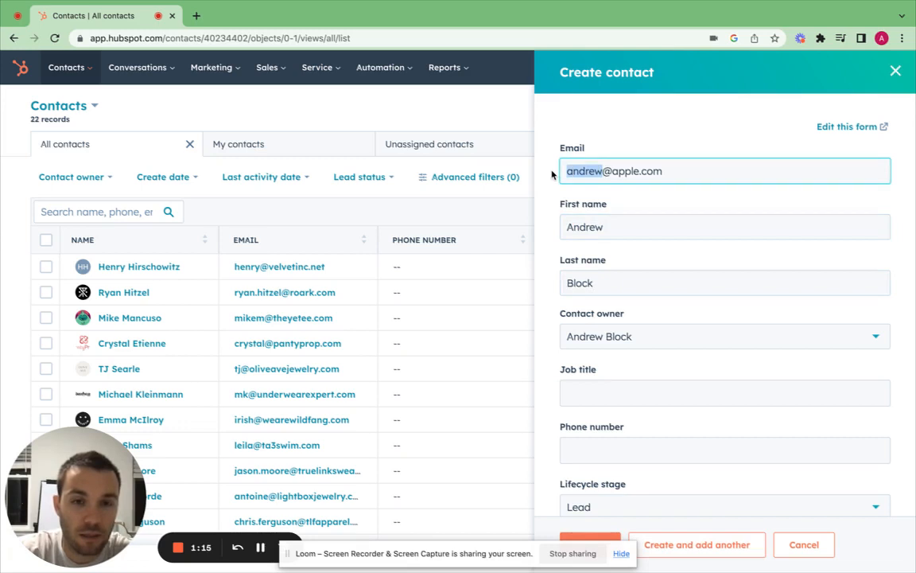
left_click_drag(662, 170, 604, 171)
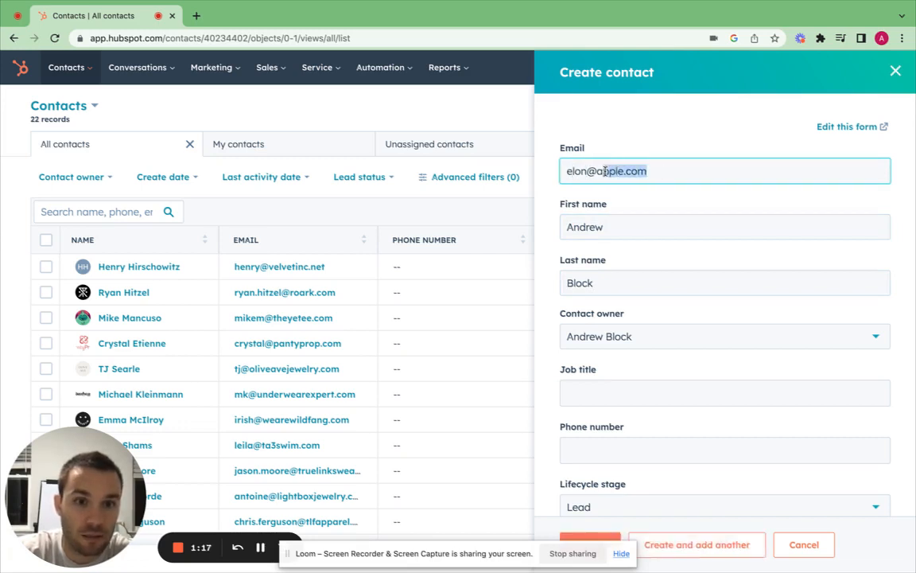
type("tesla")
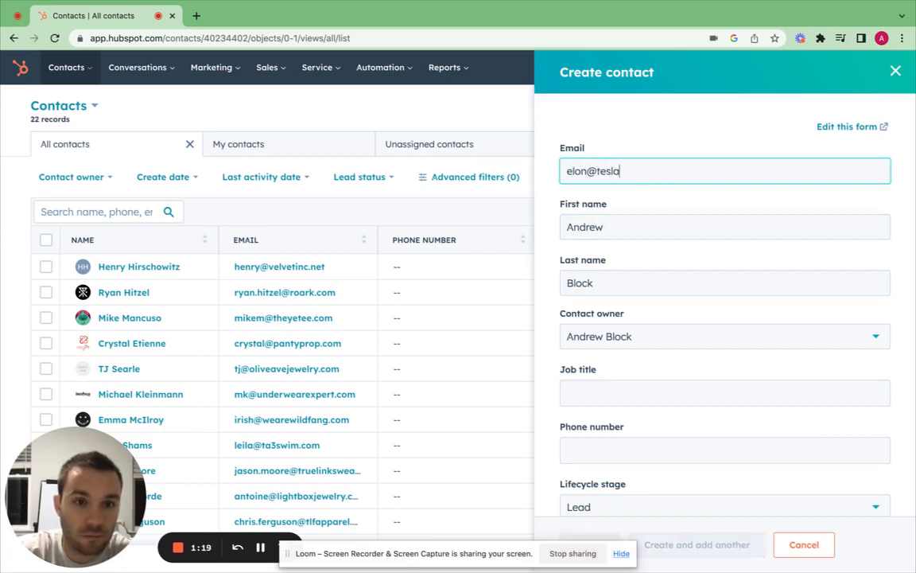
type(".com")
double_click(614, 222)
type("Elon")
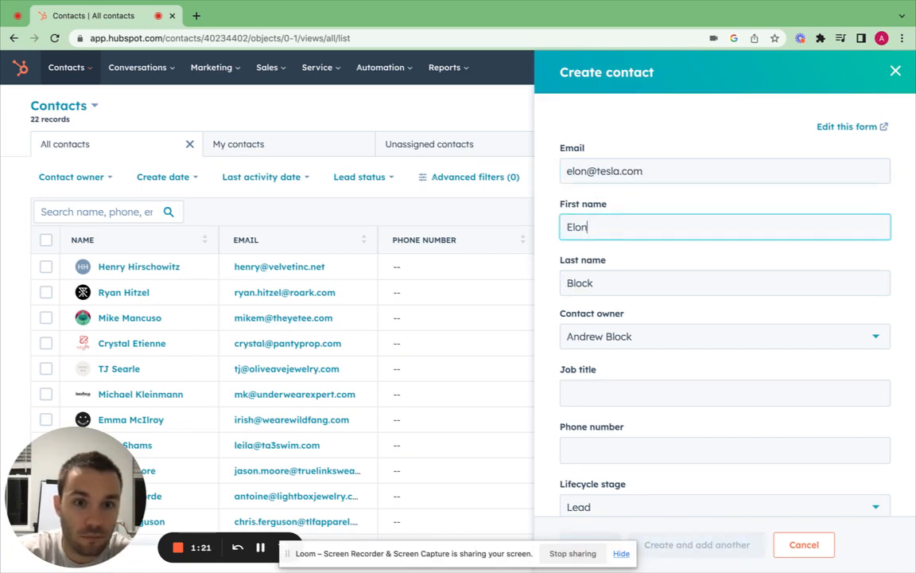
double_click(618, 284)
type("Must")
- Set job title CEO, lifecycle stage Lead and lead status New, then create the contact
left_click(609, 390)
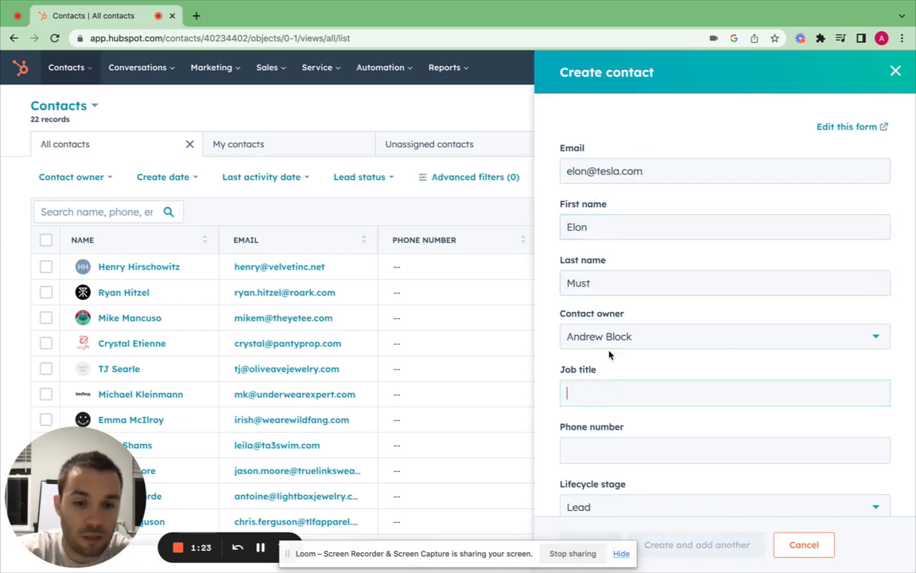
type("CEO")
scroll(592, 429, "down", 2)
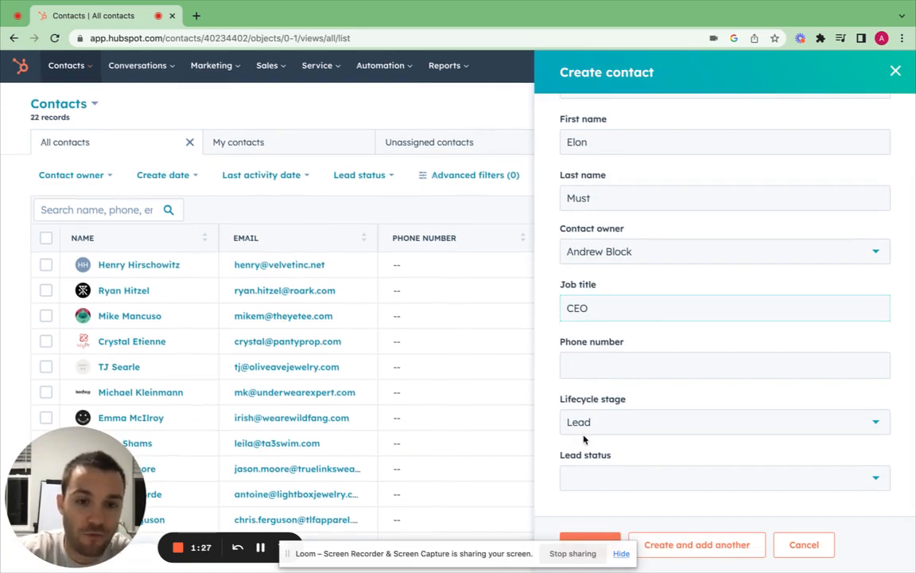
left_click(616, 426)
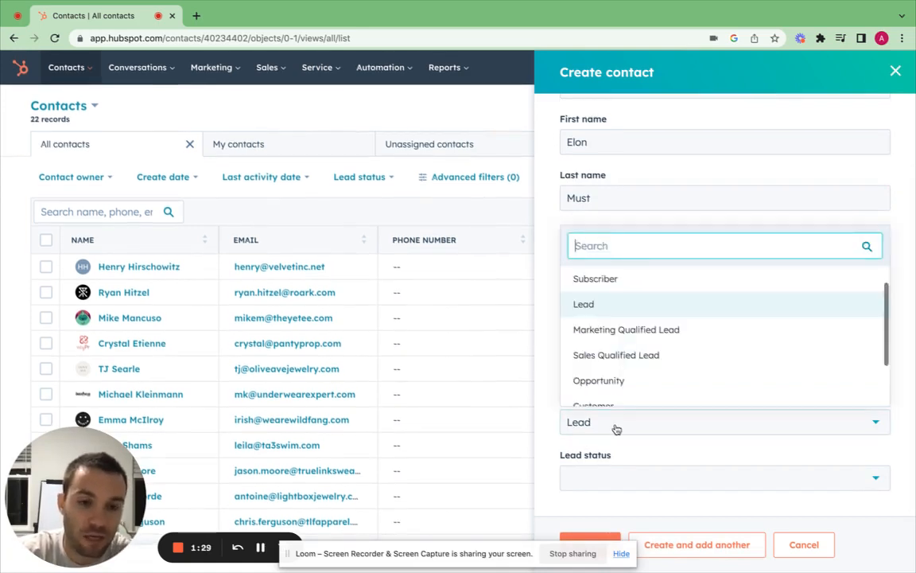
left_click(613, 430)
left_click(604, 479)
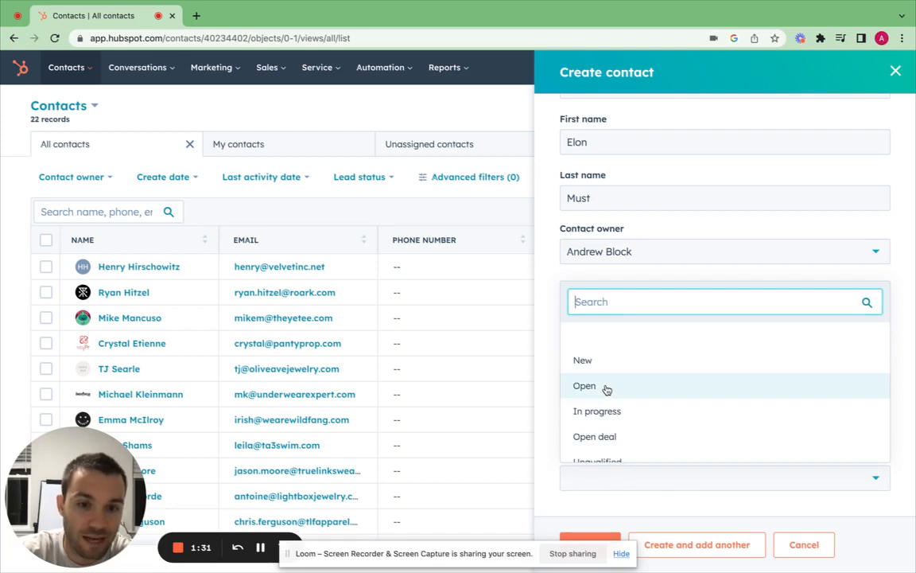
left_click(607, 361)
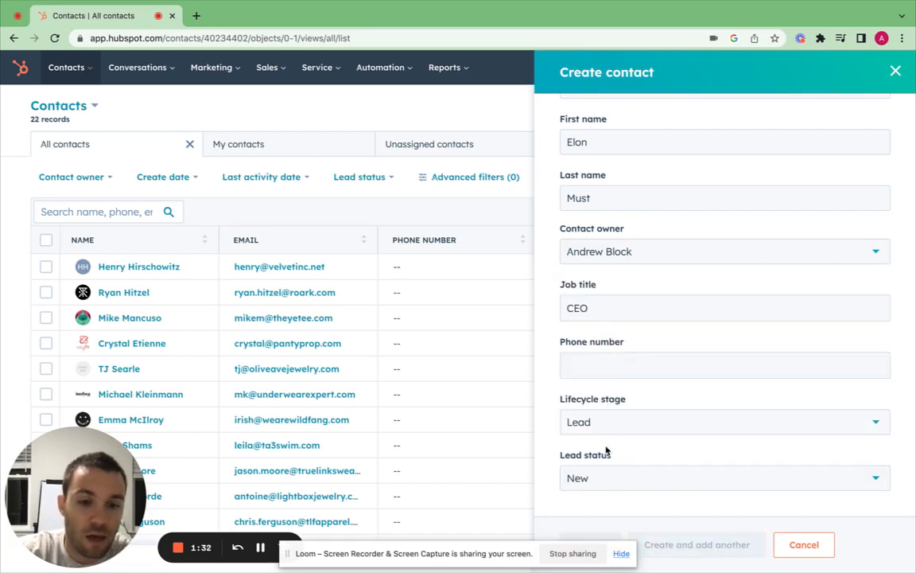
left_click(621, 555)
left_click(588, 546)
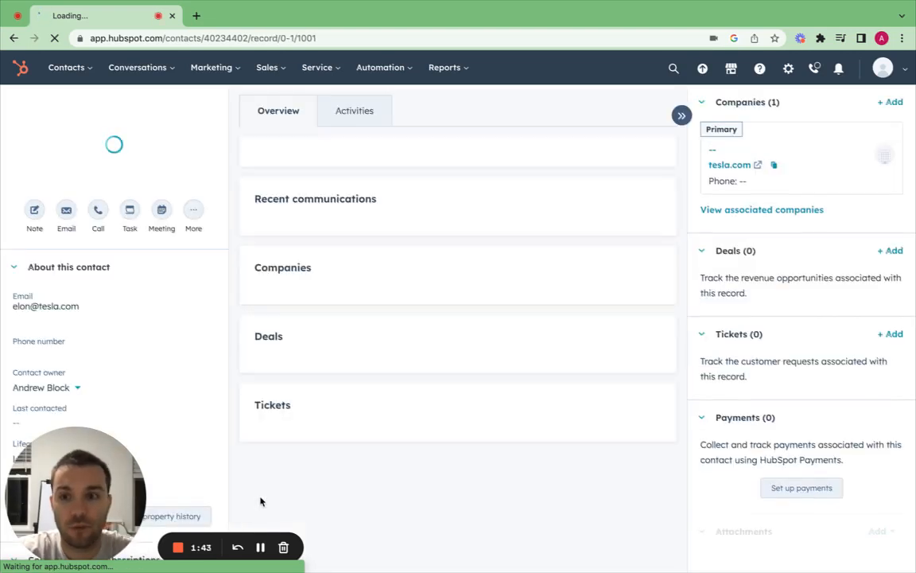
- Fix the last name's final letter to 'k' on the contact record and save it
scroll(122, 260, "down", 1)
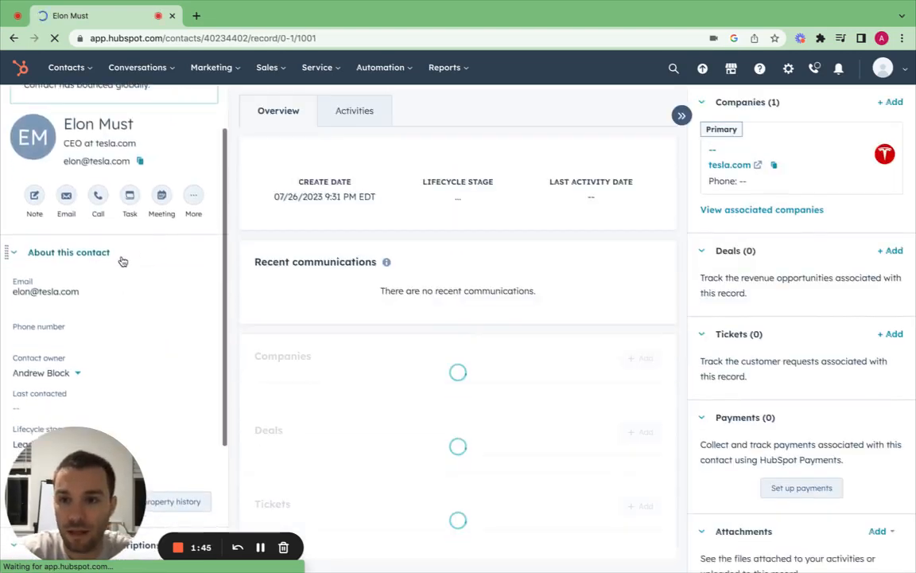
scroll(104, 256, "down", 5)
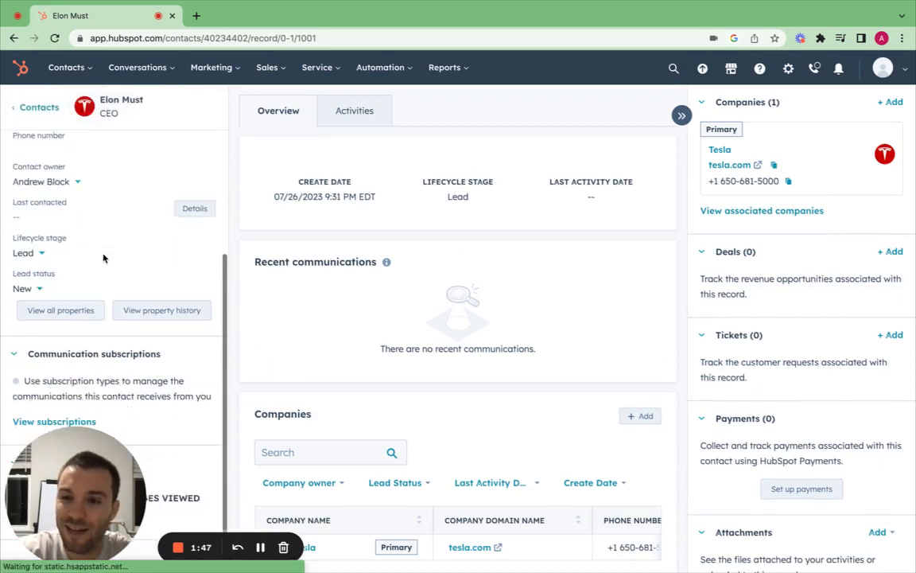
scroll(103, 257, "up", 5)
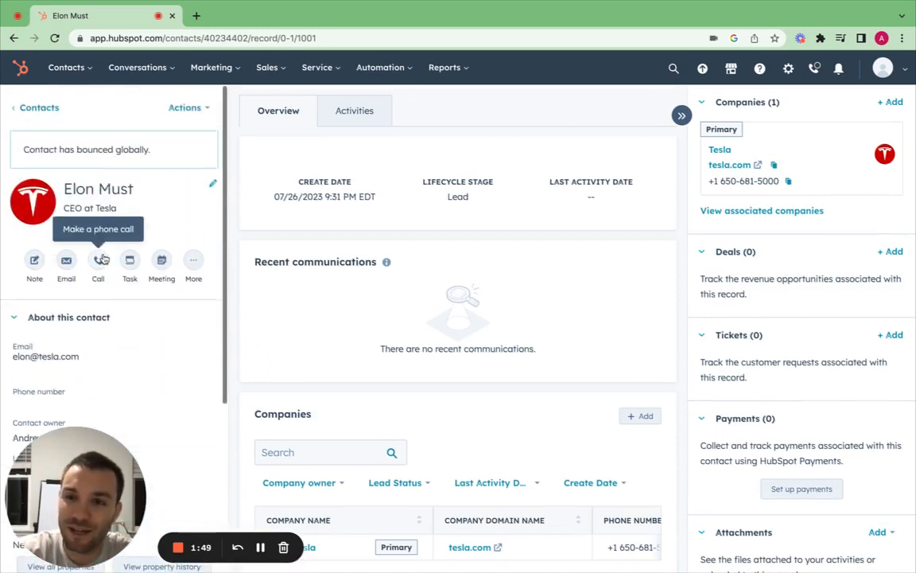
scroll(62, 384, "down", 3)
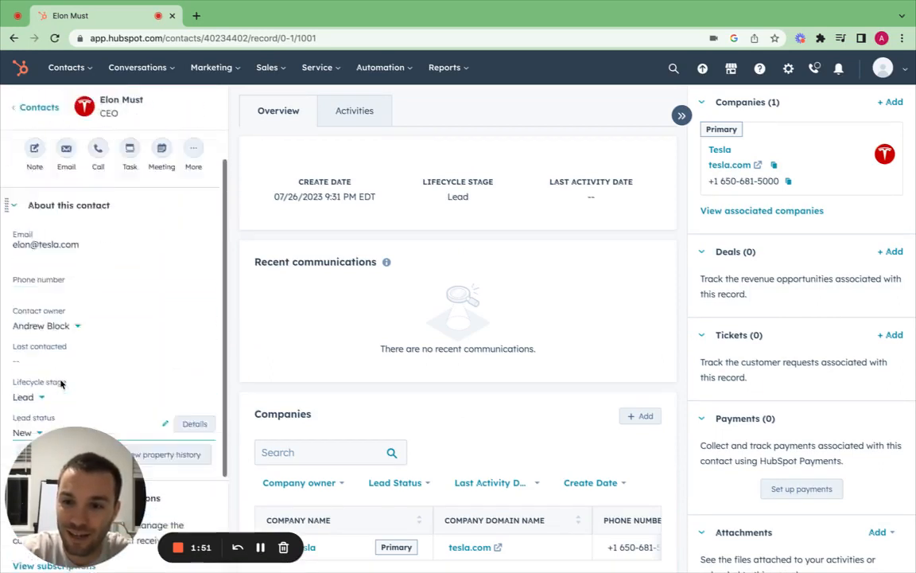
scroll(62, 383, "up", 3)
left_click(212, 184)
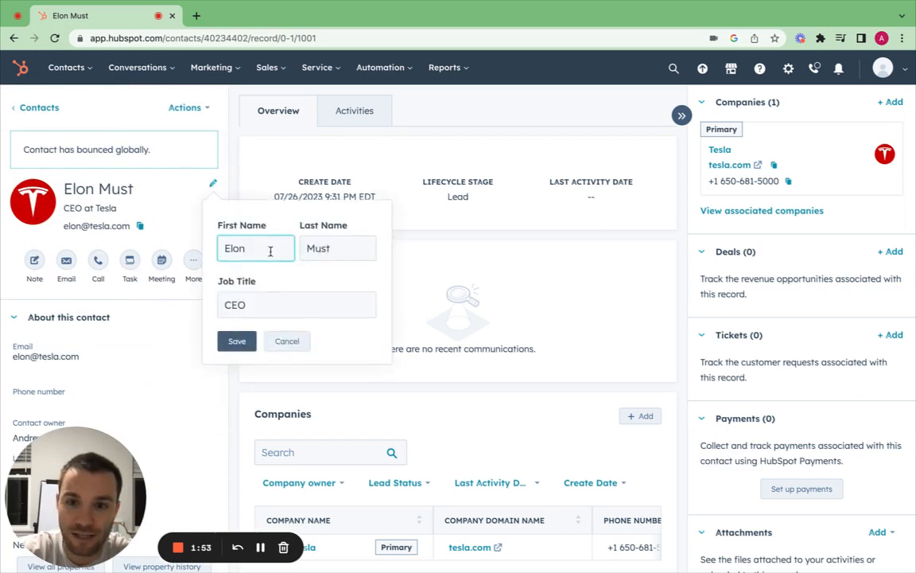
left_click(334, 248)
key("BackSpace")
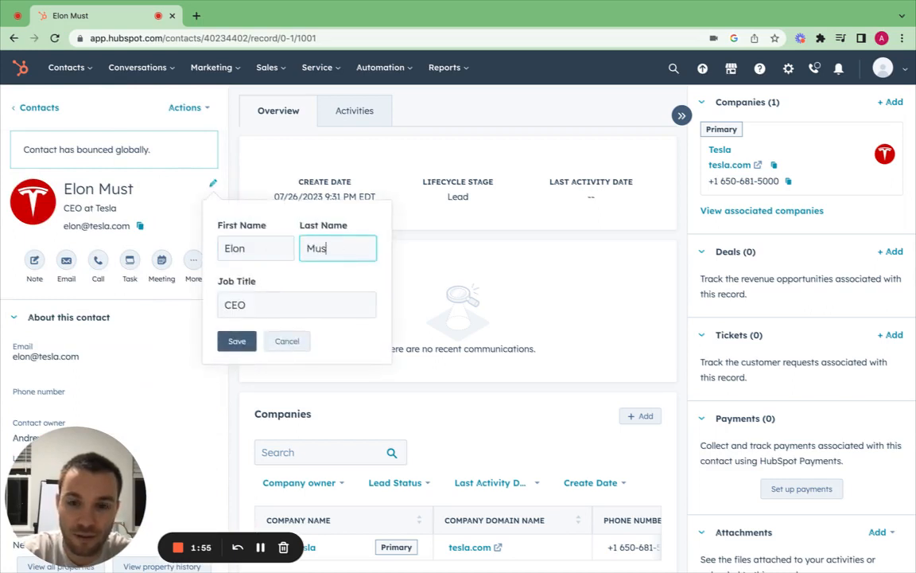
type("k")
left_click(237, 340)
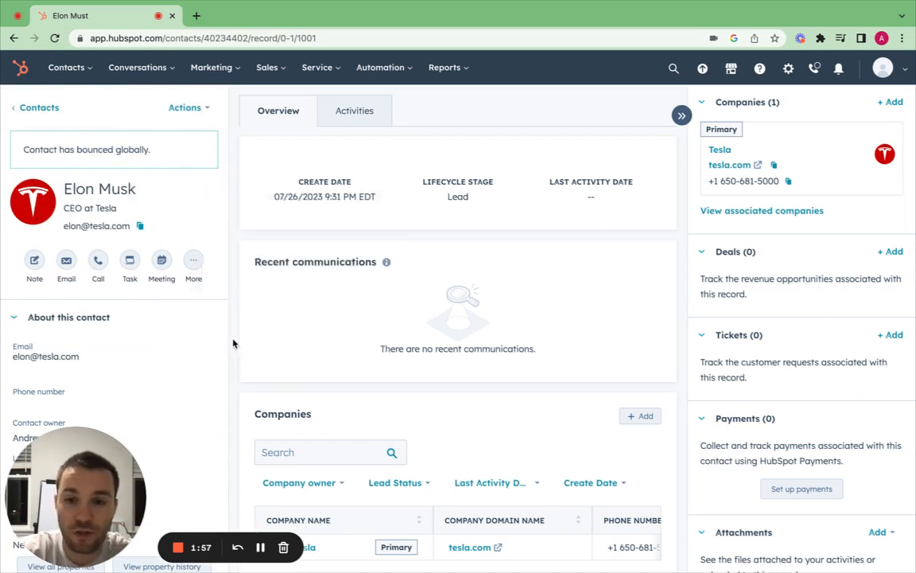
left_click(56, 66)
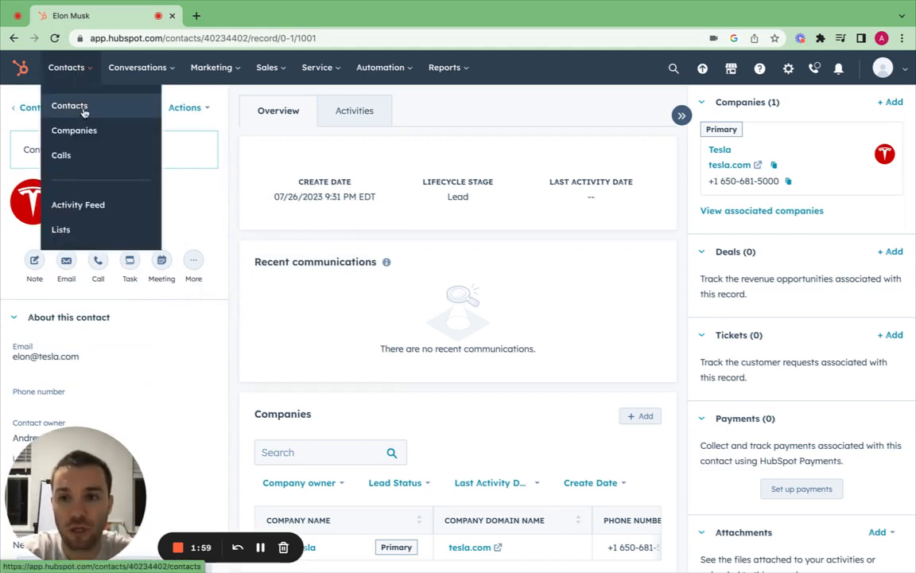
- Return to All contacts, now 23 records headed by the new Tesla CEO contact
left_click(83, 112)
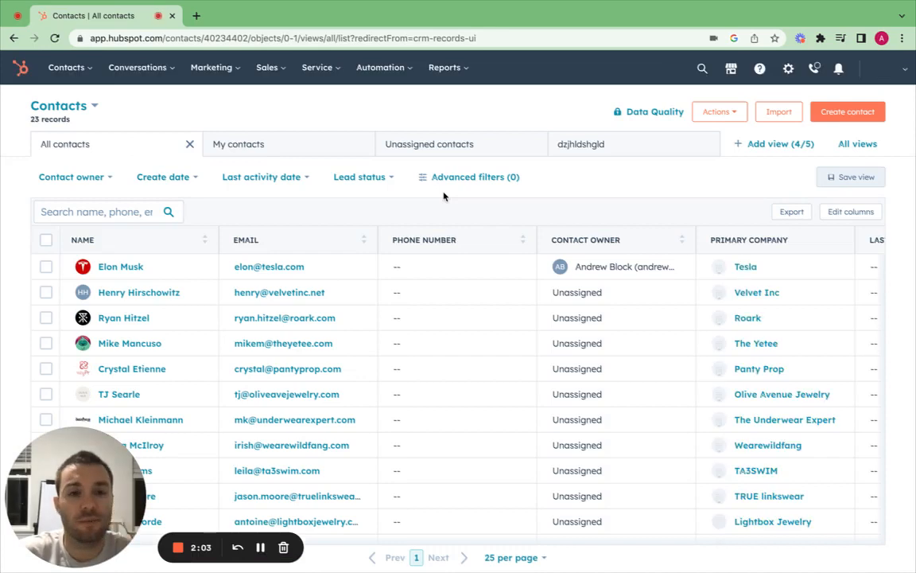
left_click(75, 72)
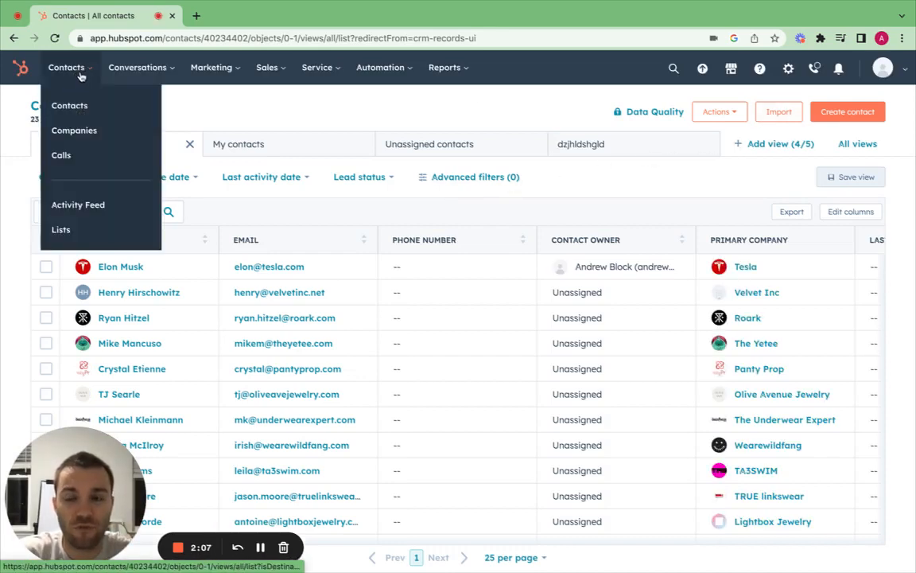
- Start a new import from a file on the computer
left_click(783, 116)
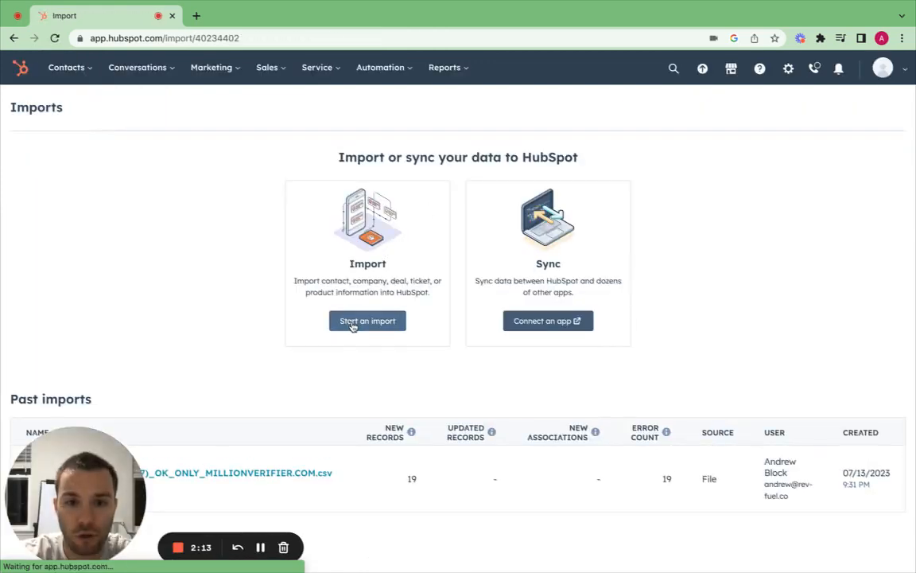
left_click(353, 323)
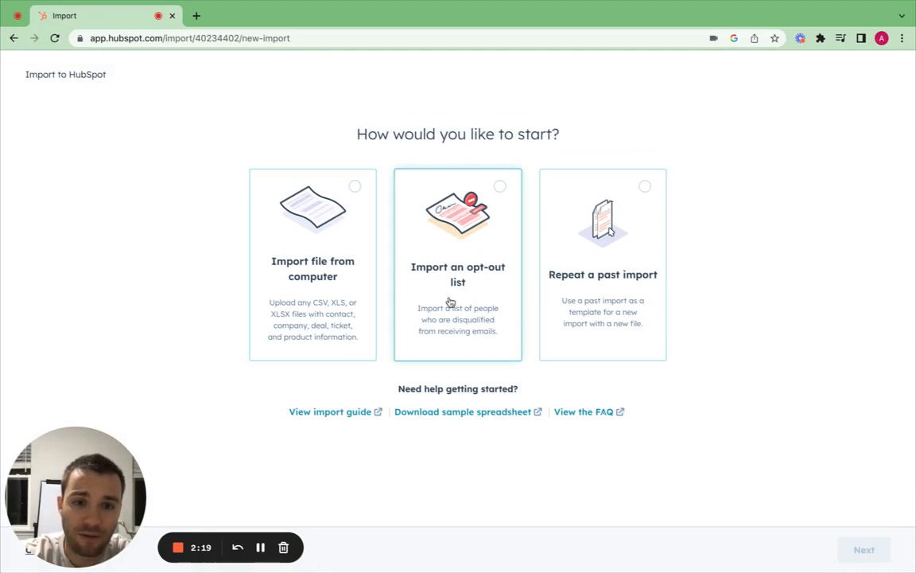
left_click(341, 272)
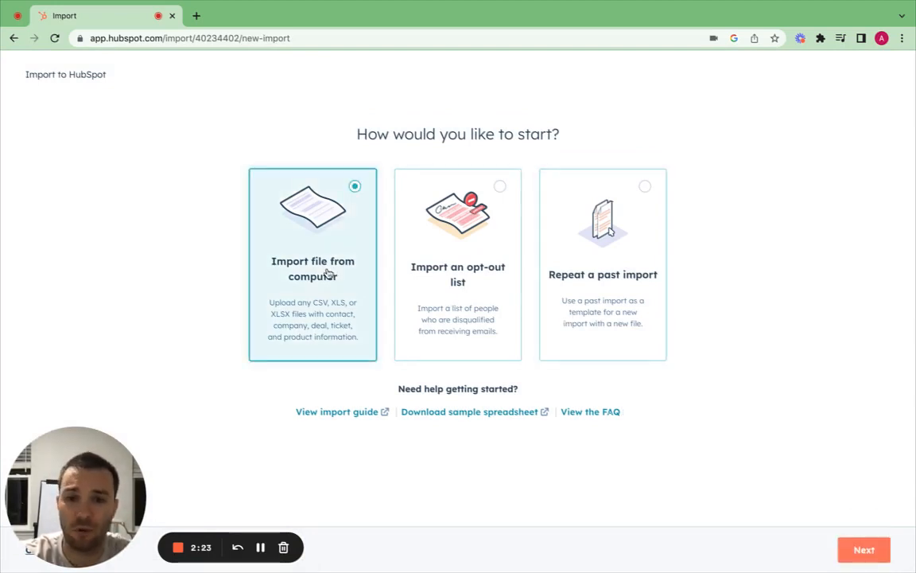
left_click(843, 548)
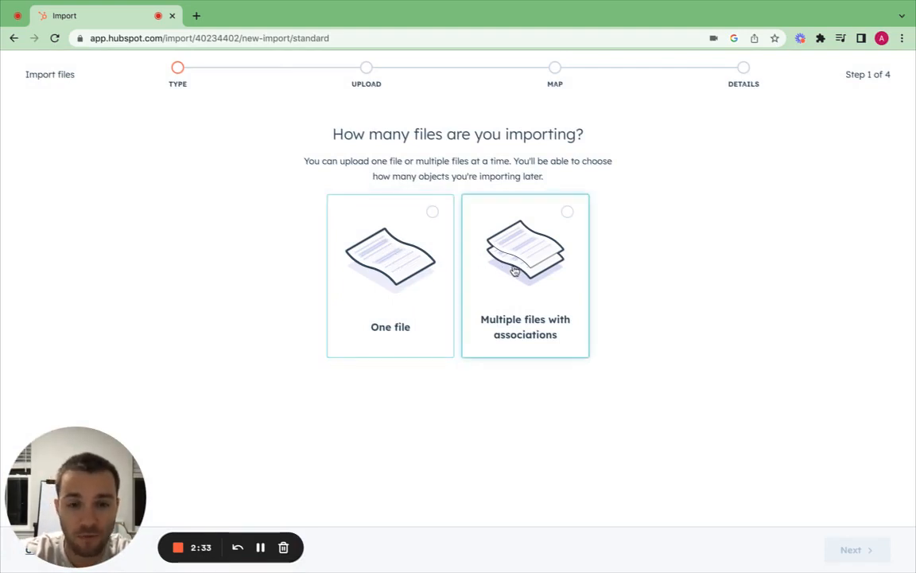
- Set the import to one file and one object, choosing Contacts as the object
left_click(390, 275)
left_click(858, 552)
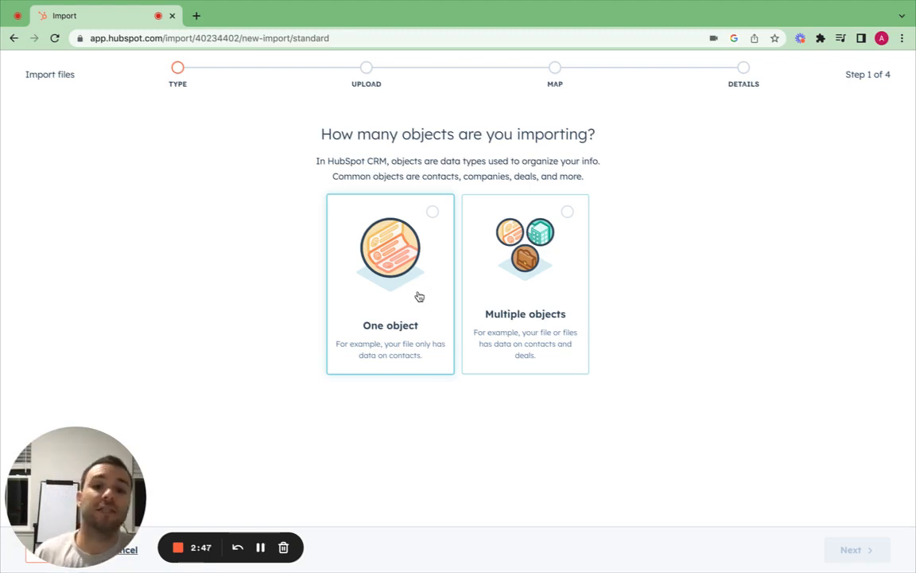
left_click(412, 270)
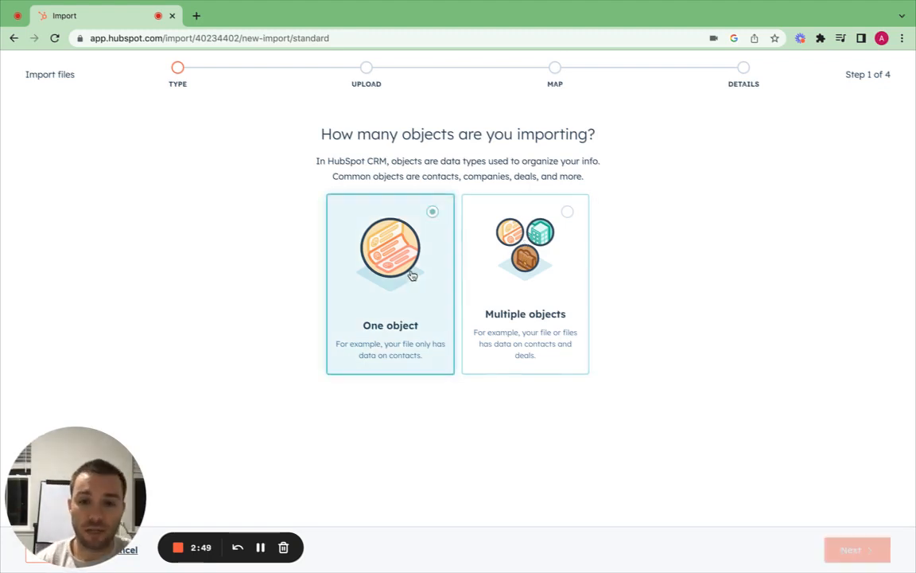
left_click(851, 547)
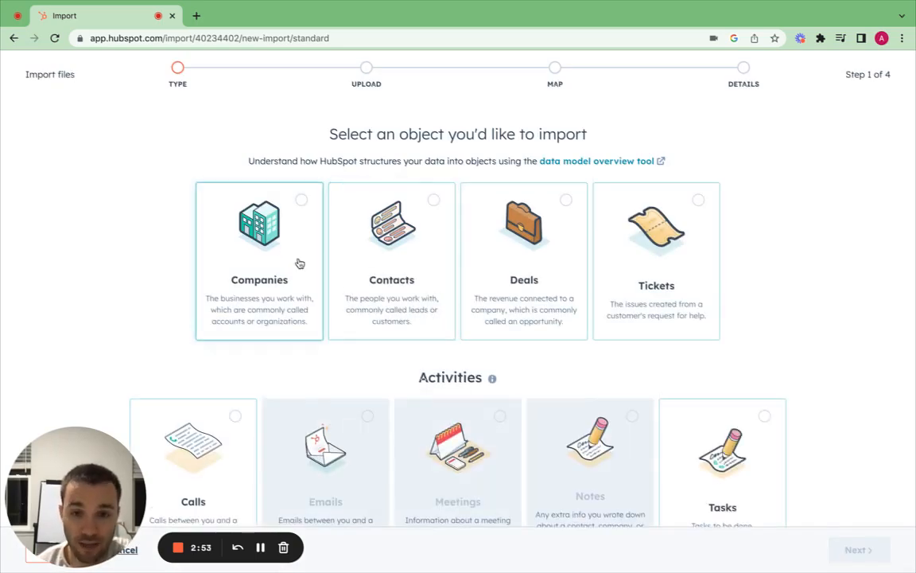
left_click(382, 266)
left_click(250, 226)
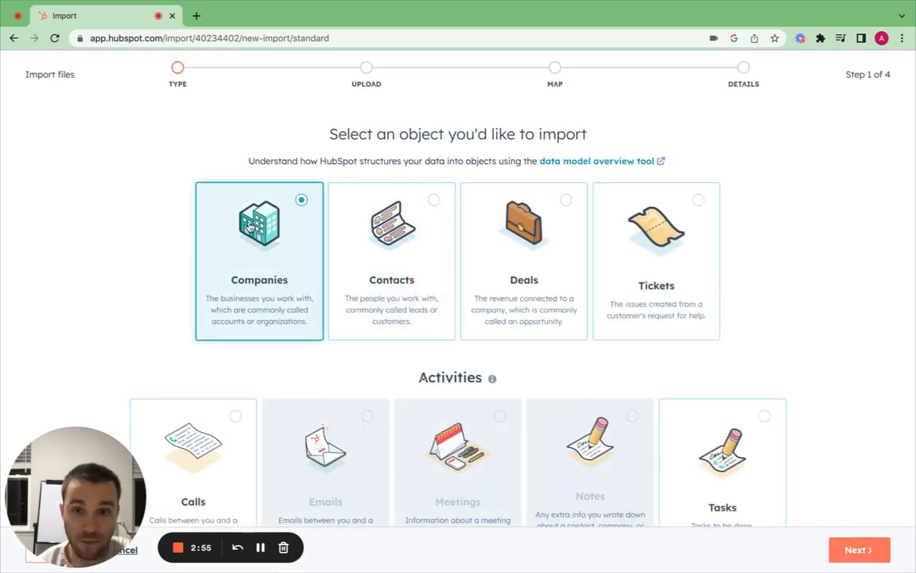
left_click(407, 259)
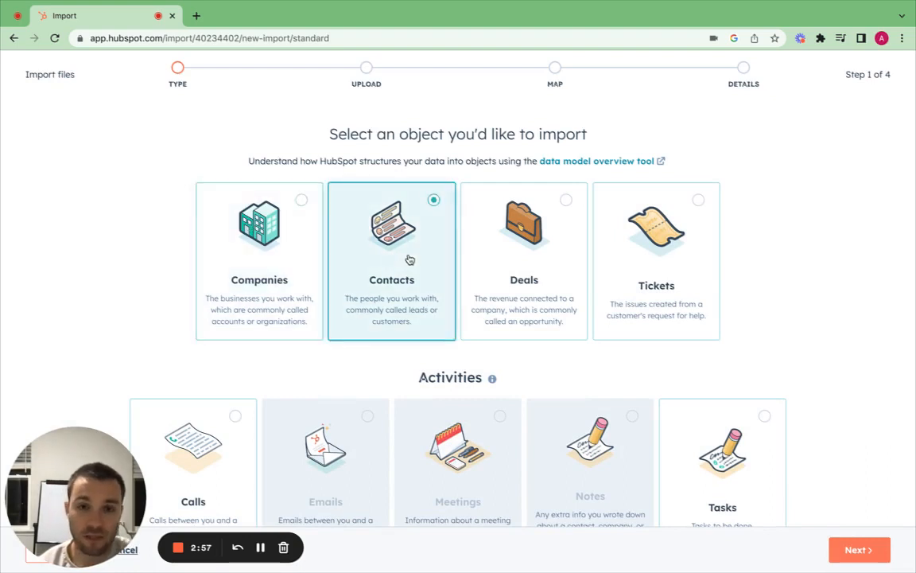
left_click(859, 549)
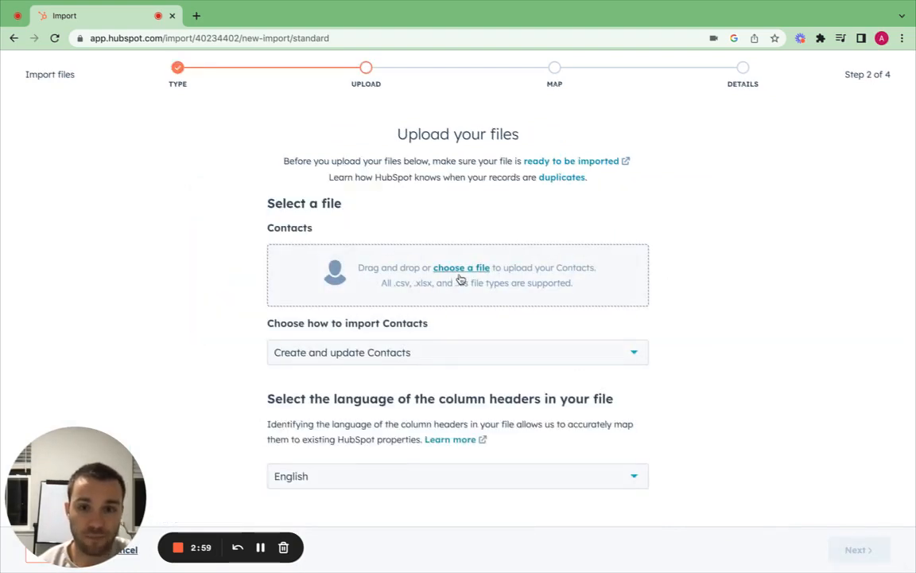
- Upload 'Marketing - Founders - listkit_people_report (3).csv' from the Desktop to create and update Contacts
left_click(471, 270)
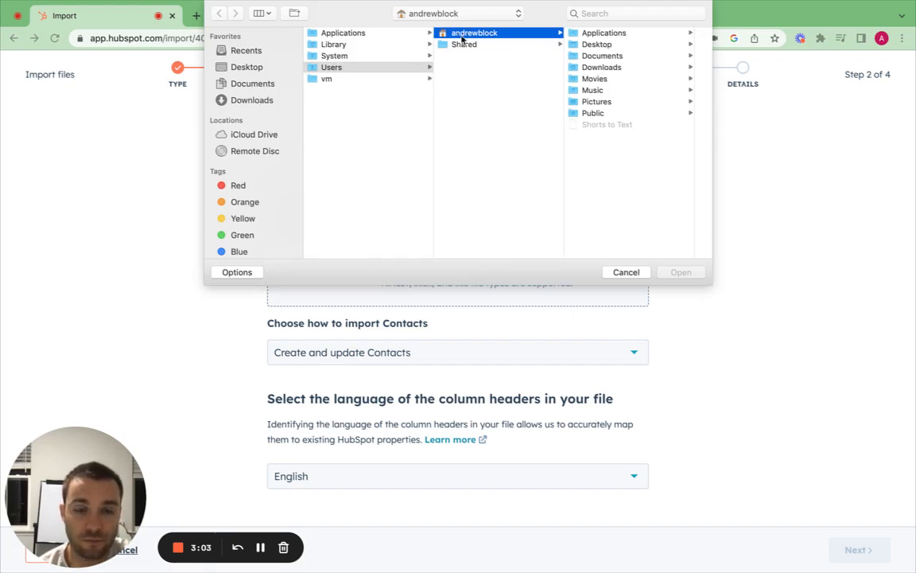
left_click(636, 45)
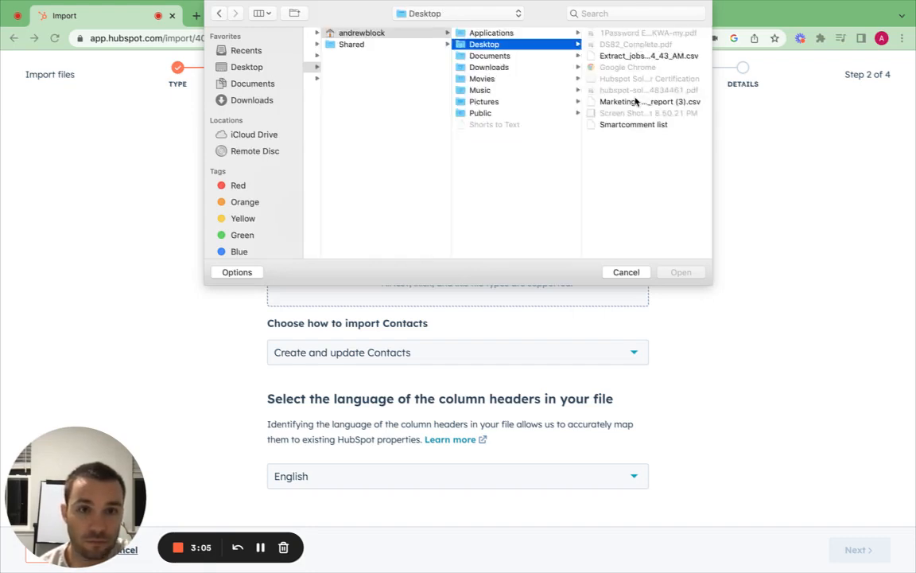
left_click(593, 101)
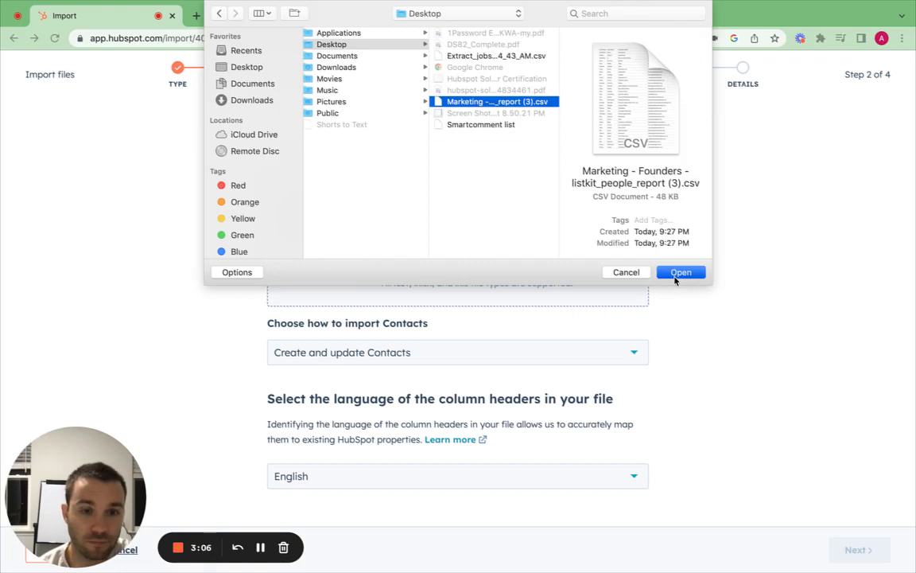
left_click(675, 275)
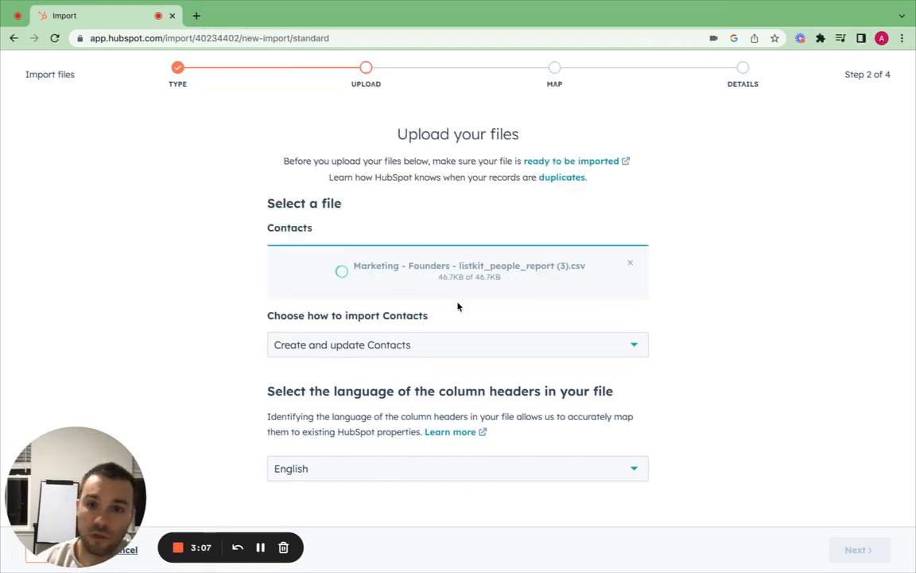
left_click(391, 345)
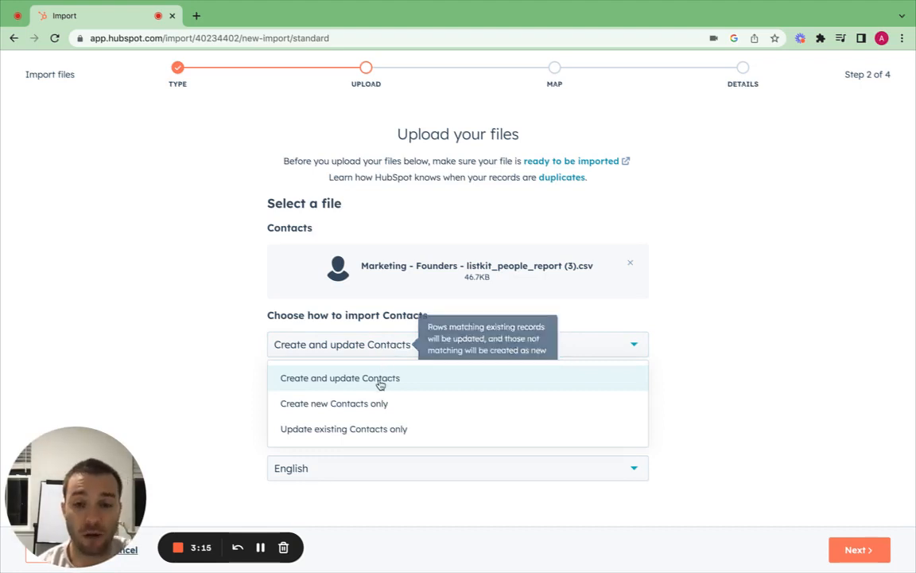
left_click(226, 377)
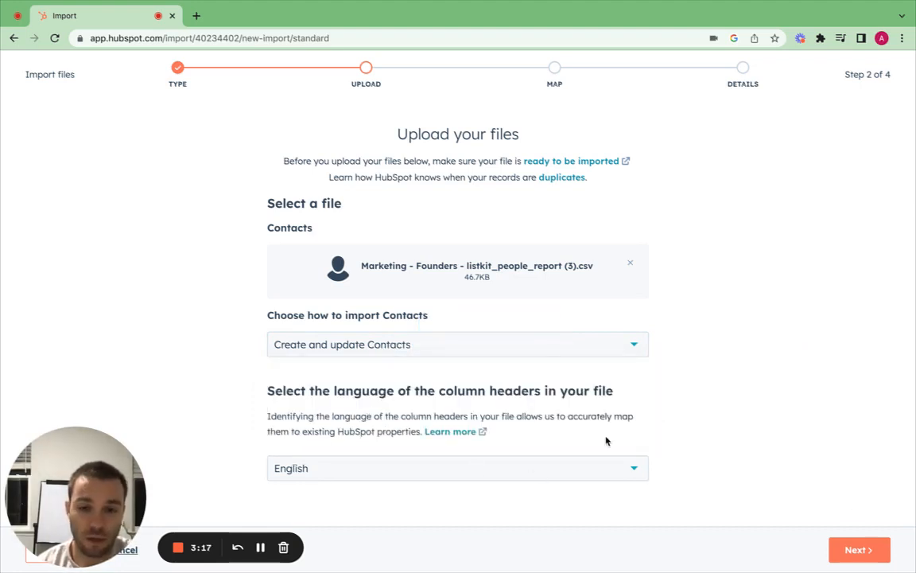
left_click(859, 549)
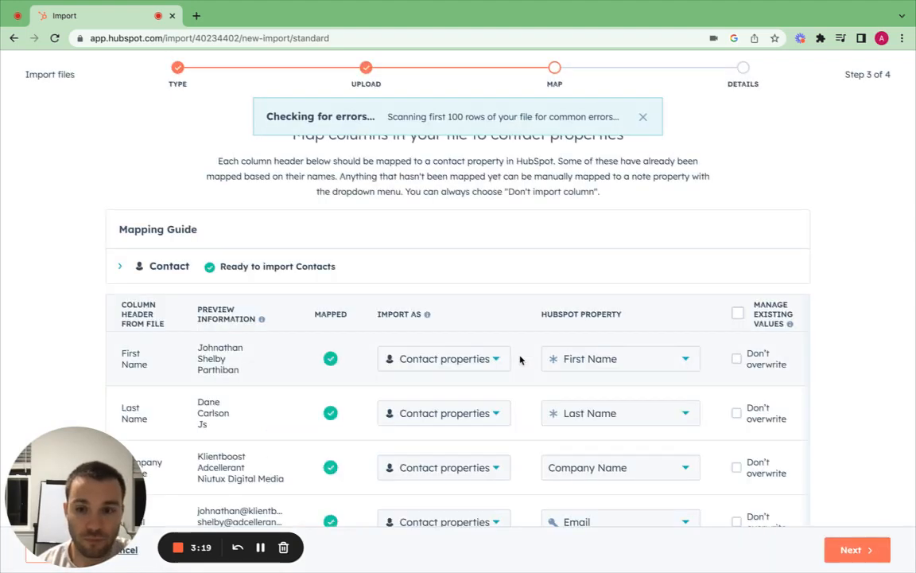
- Review the automatic column mappings and accept them
scroll(386, 273, "down", 2)
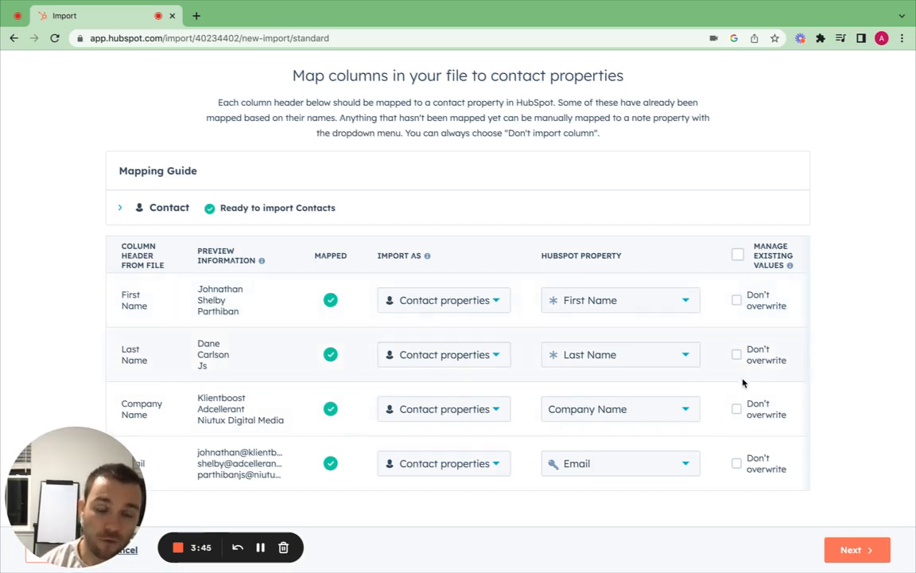
left_click(853, 557)
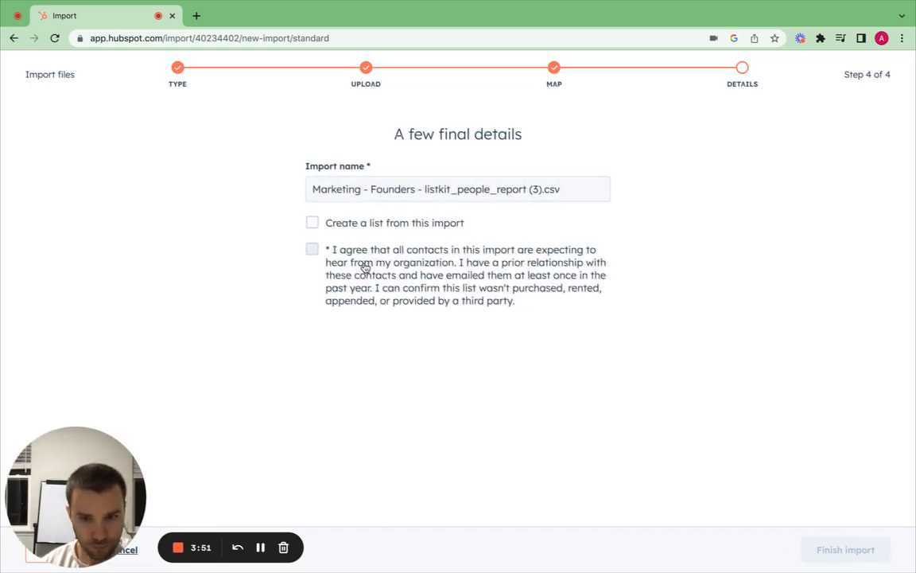
- Confirm the contacts' consent checkbox and finish the import
left_click(364, 265)
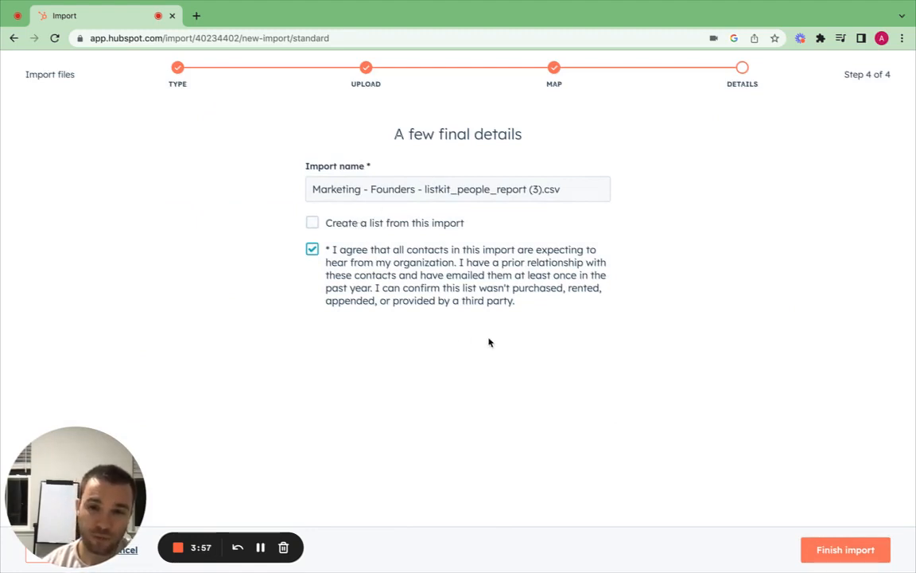
left_click(844, 550)
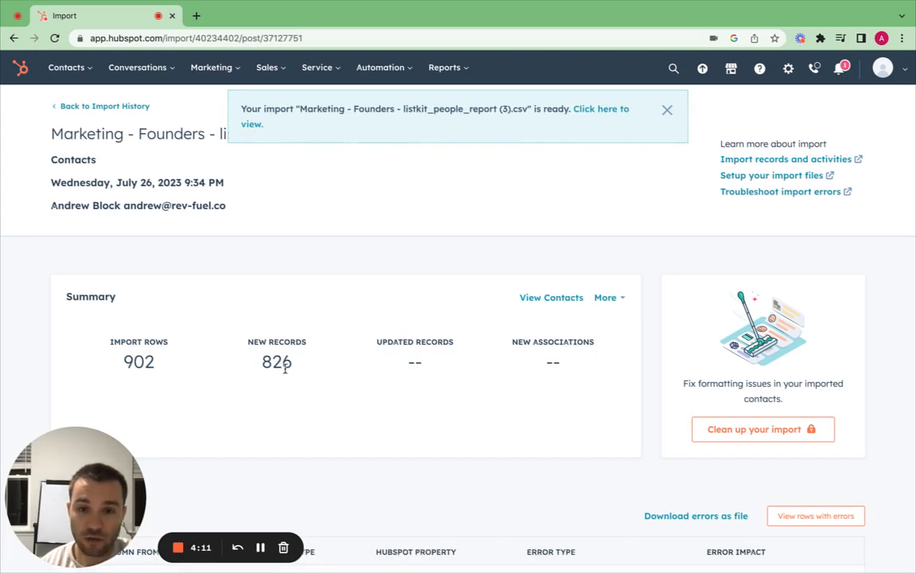
- Go back to Import History, find the import (826 new, 76 errors), and view its contacts
scroll(299, 380, "down", 2)
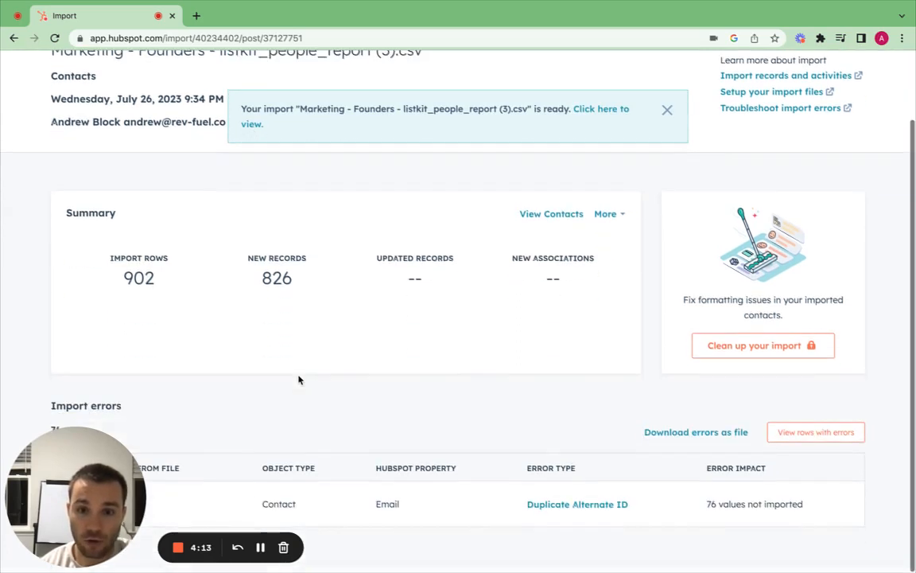
scroll(86, 135, "up", 3)
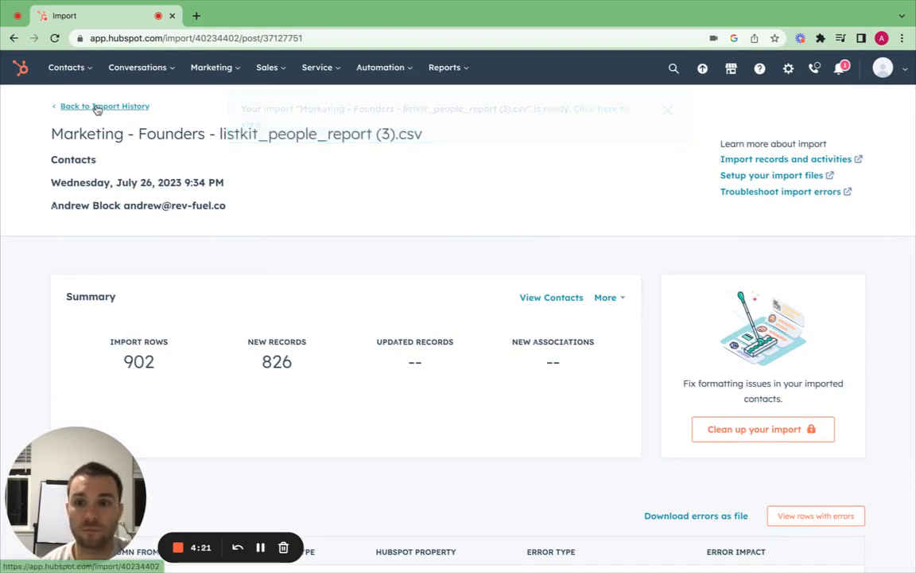
left_click(96, 109)
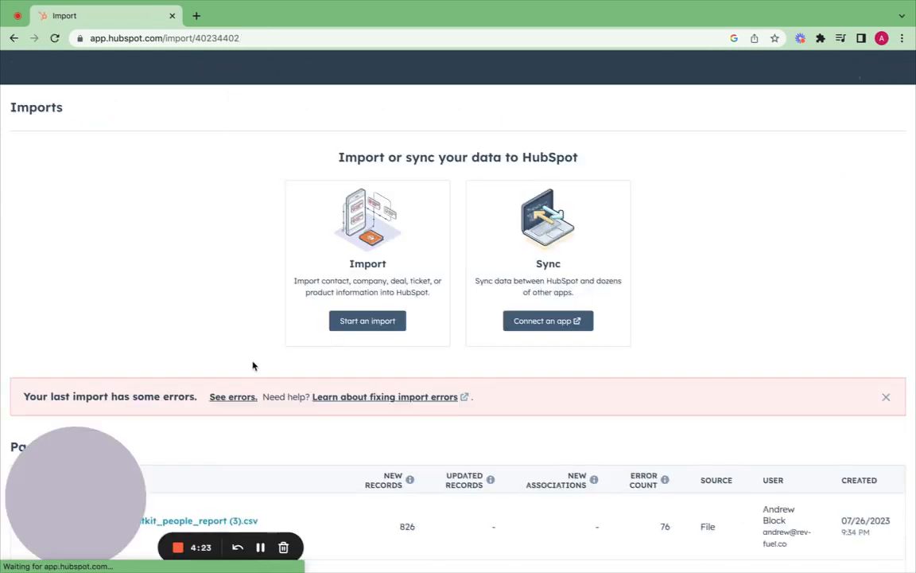
scroll(263, 376, "down", 1)
mouse_move(324, 430)
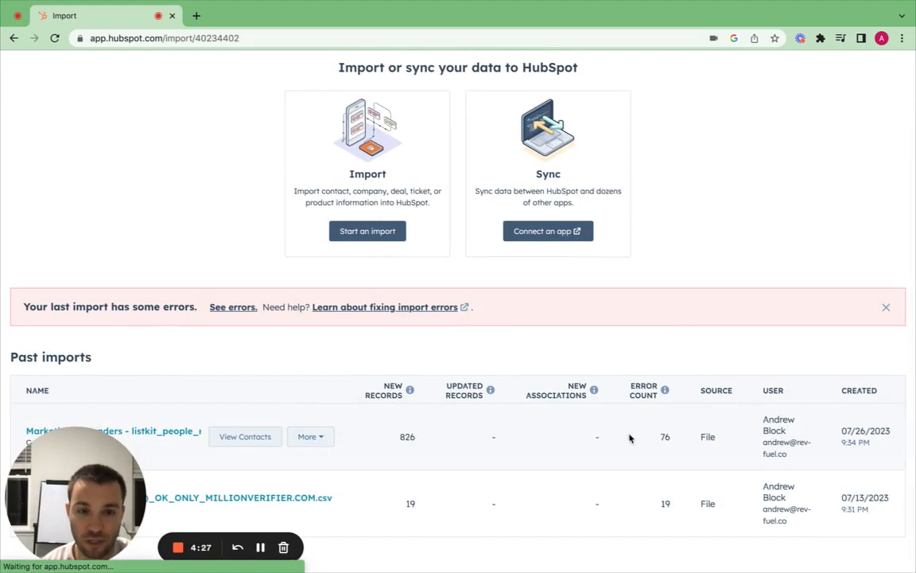
mouse_move(665, 390)
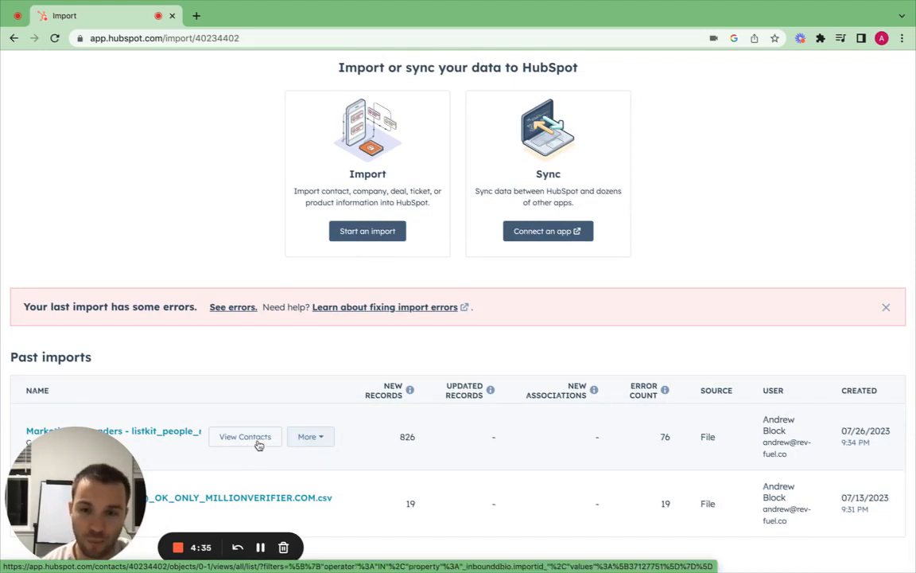
left_click(253, 445)
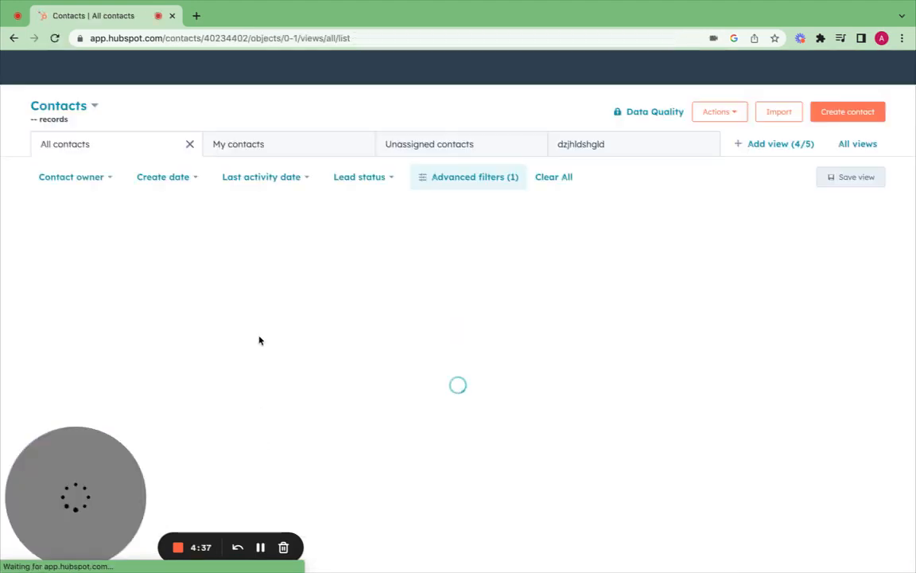
- Check the Import filter for the Marketing - Founders file, then close the filter panel
scroll(214, 367, "down", 5)
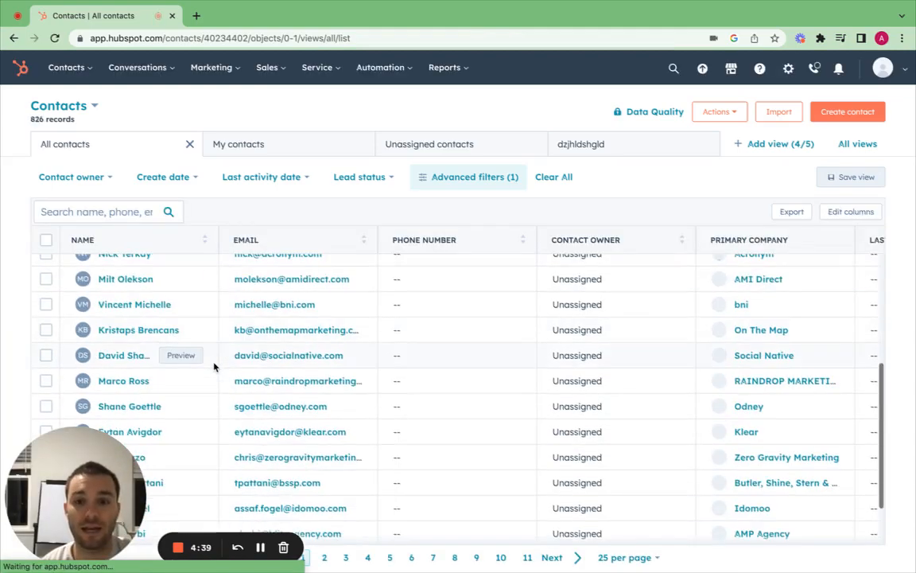
scroll(214, 367, "up", 5)
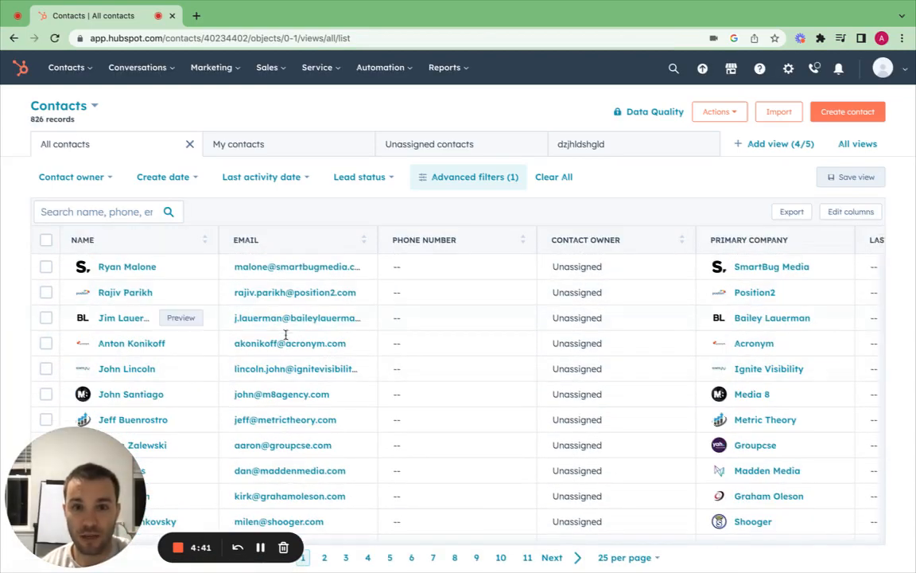
left_click(477, 176)
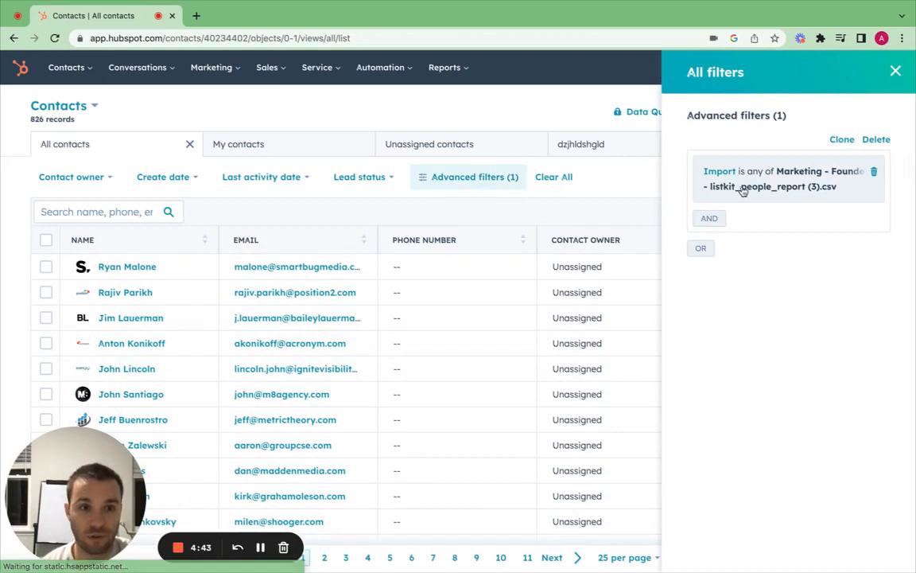
left_click(895, 71)
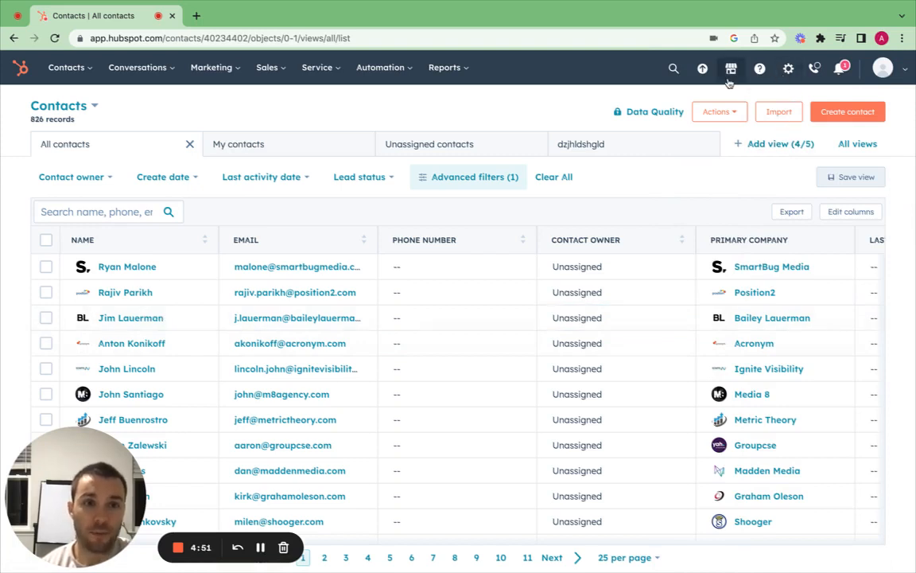
- Open HubSpot's Contacts settings from the gear, landing on the Setup tab
left_click(793, 73)
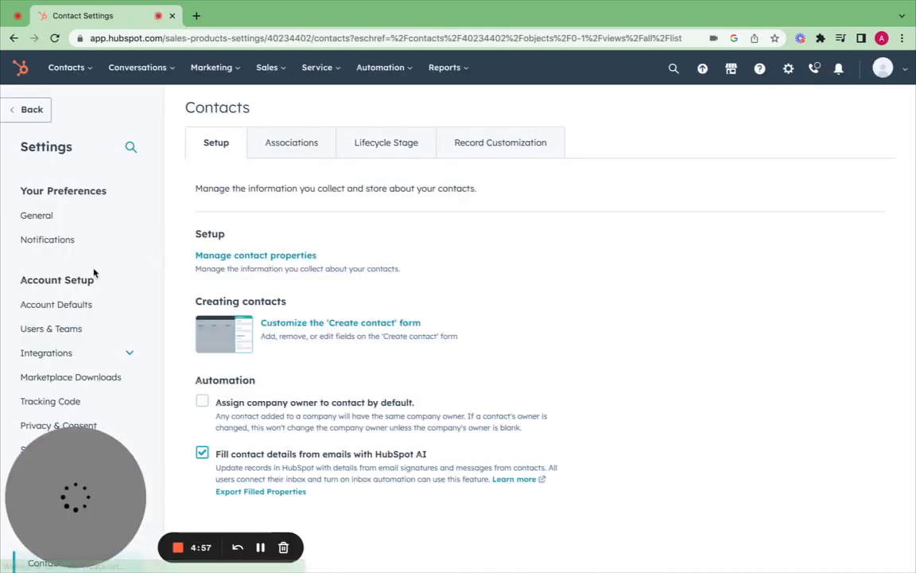
left_click(53, 216)
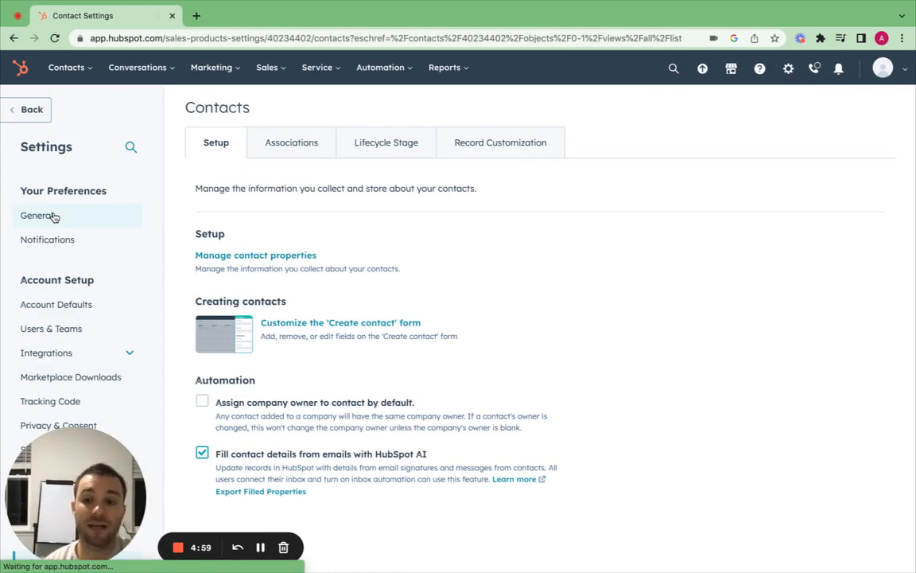